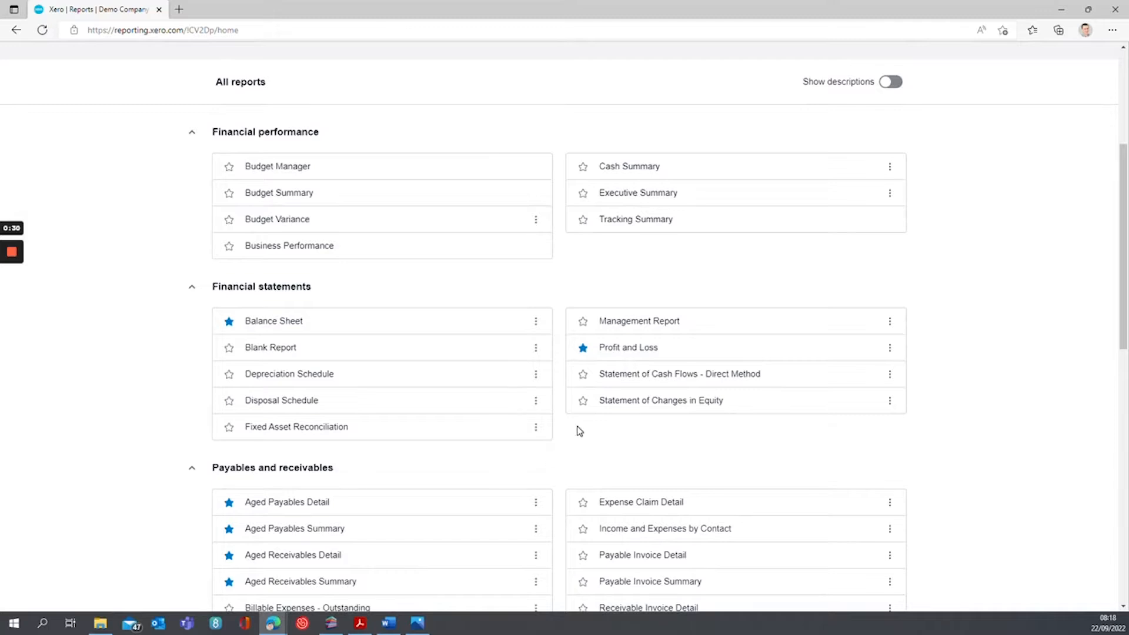
- Open the Account Transactions report from the Transactions section of the report list
scroll(577, 431, "down", 8)
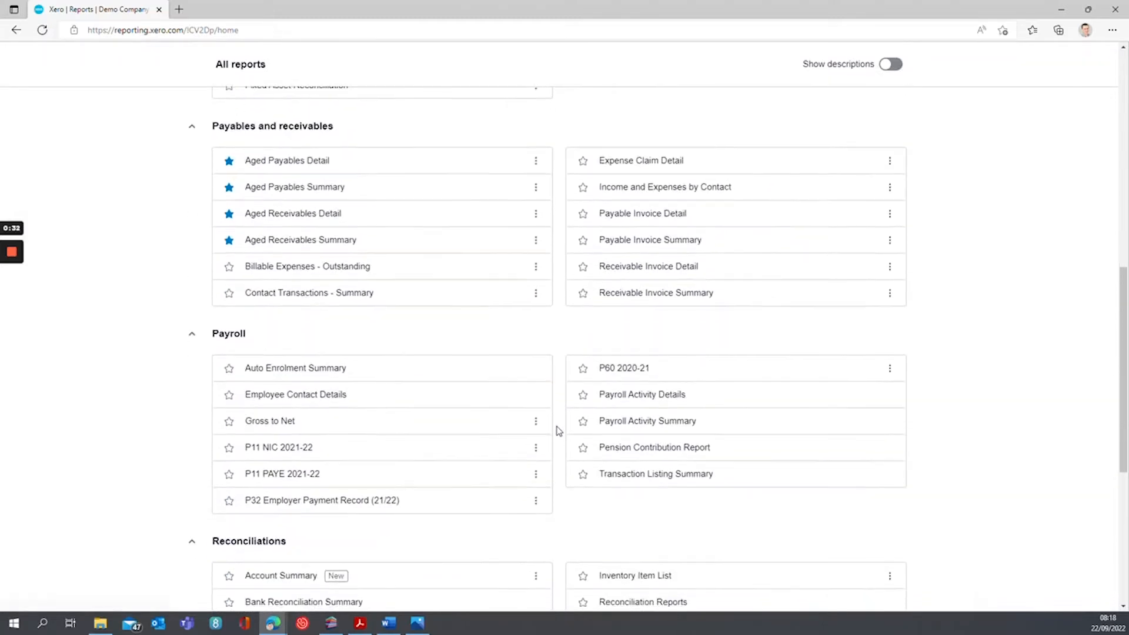
scroll(558, 431, "down", 4)
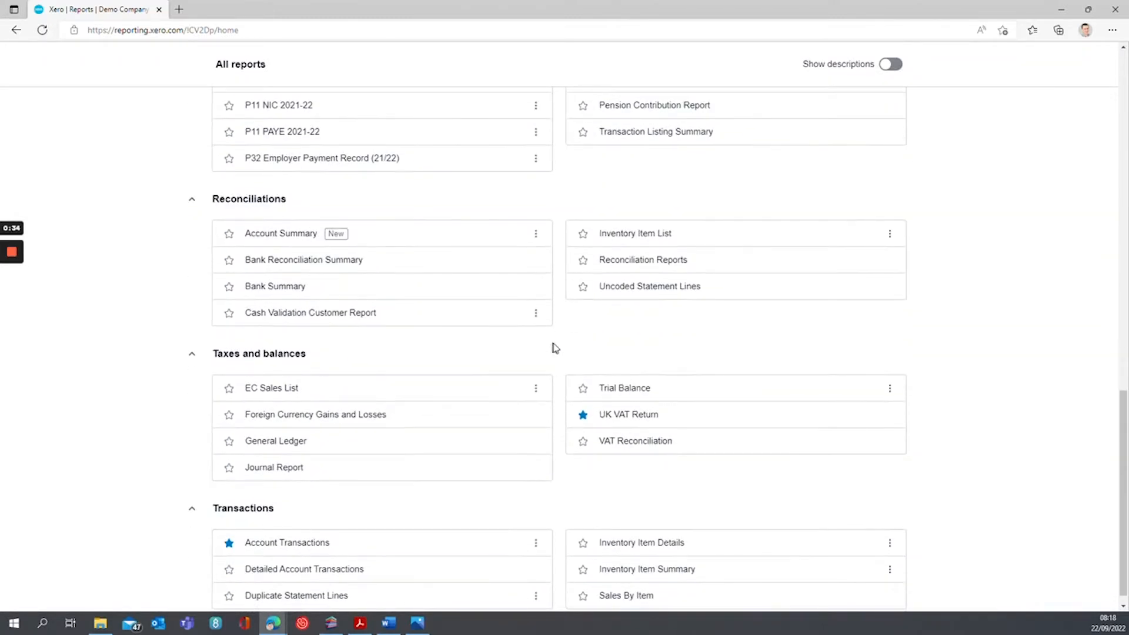
scroll(570, 337, "down", 1)
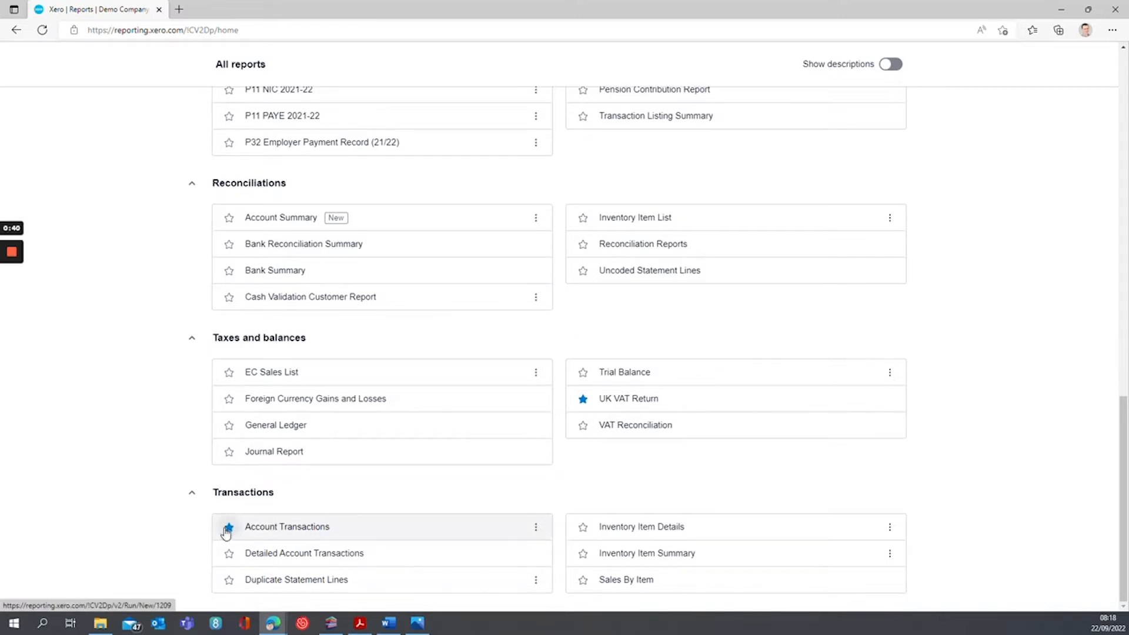
left_click(323, 532)
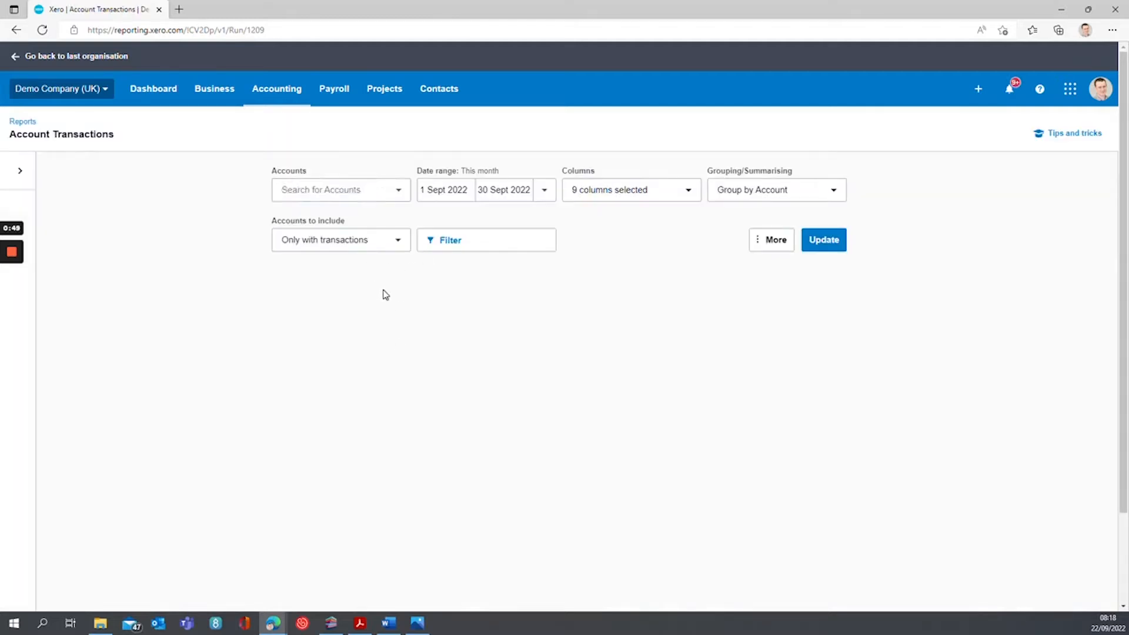
- Include all accounts in the report except 090 - Business Bank Account and 091 - Business Savings Account
left_click(399, 190)
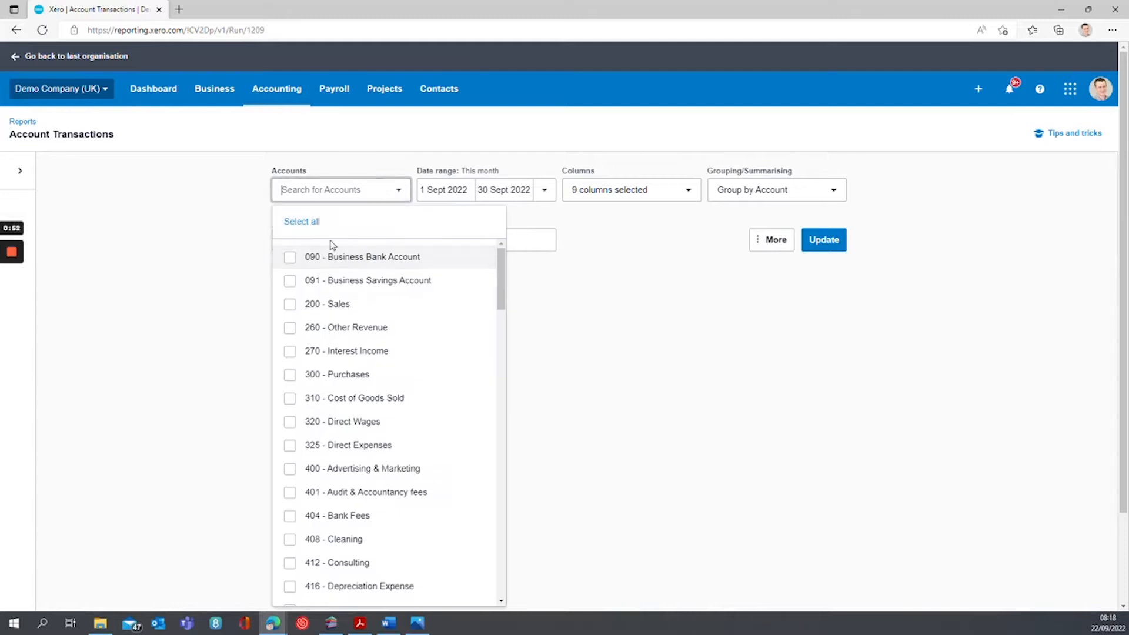
left_click(292, 226)
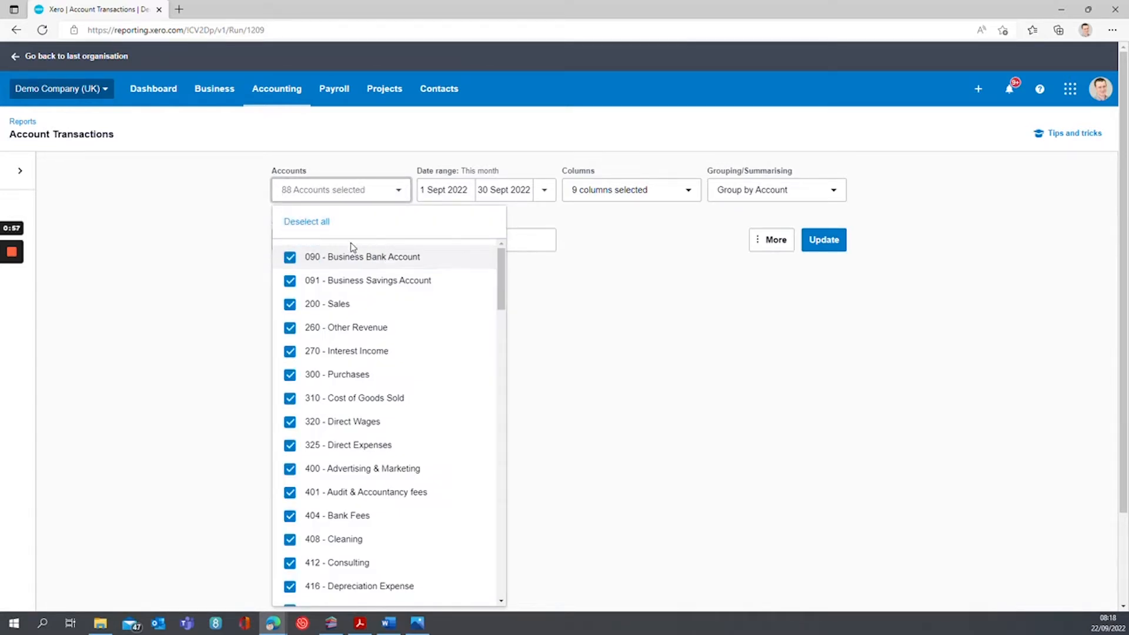
left_click(289, 259)
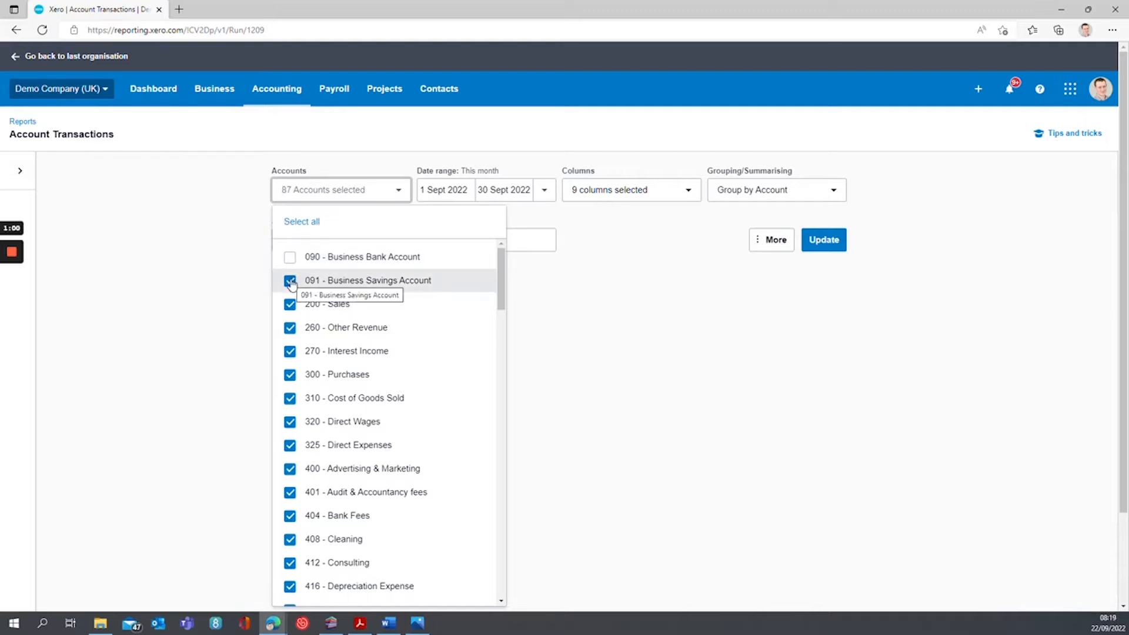
left_click(298, 285)
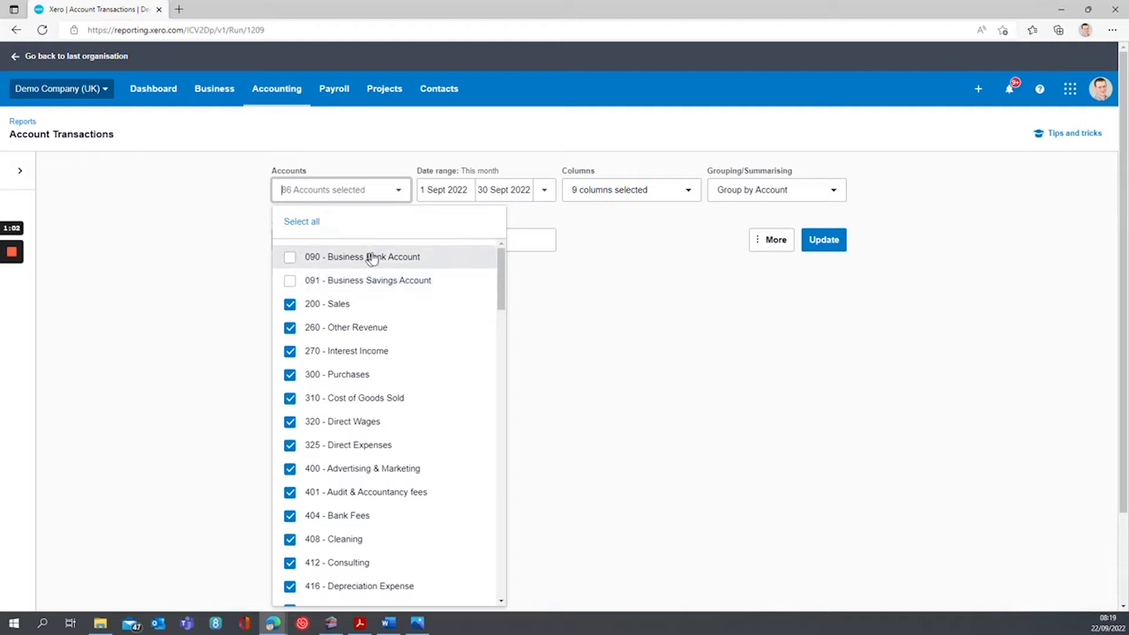
- Exclude 610 - Accounts Receivable and 800 - Accounts Payable from the selected accounts
scroll(411, 377, "down", 1)
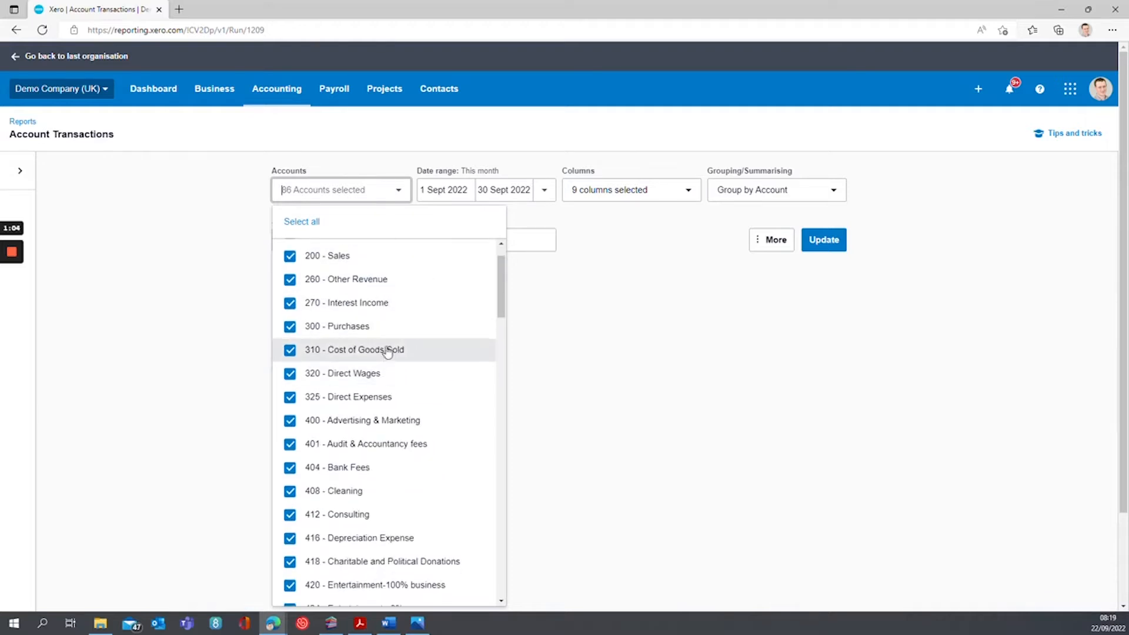
scroll(356, 327, "up", 1)
scroll(370, 412, "down", 8)
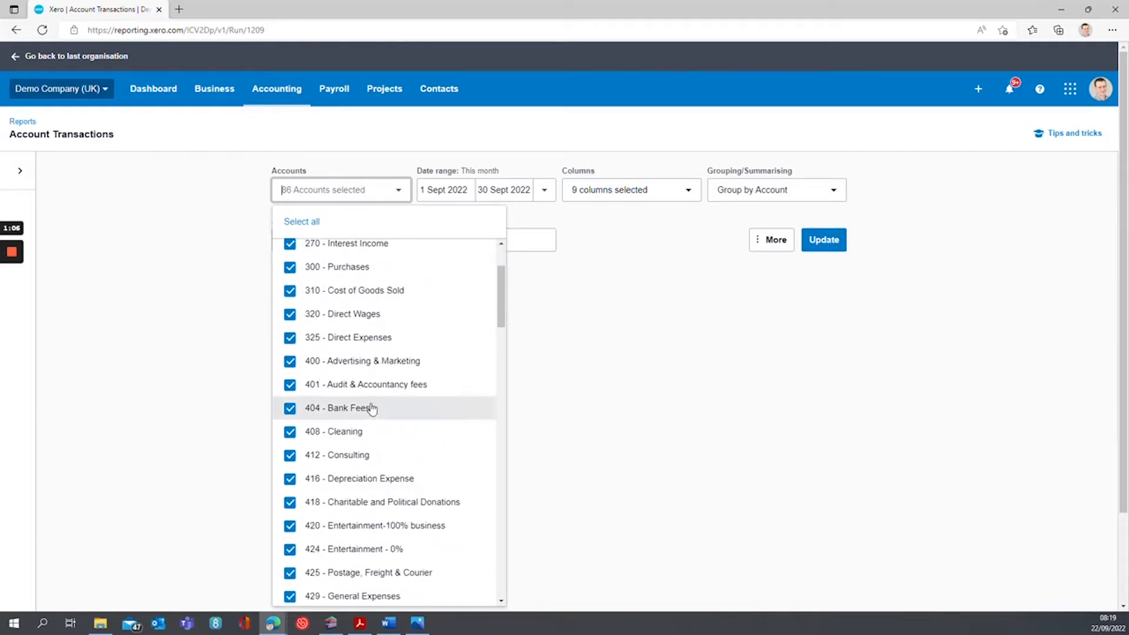
scroll(370, 405, "down", 6)
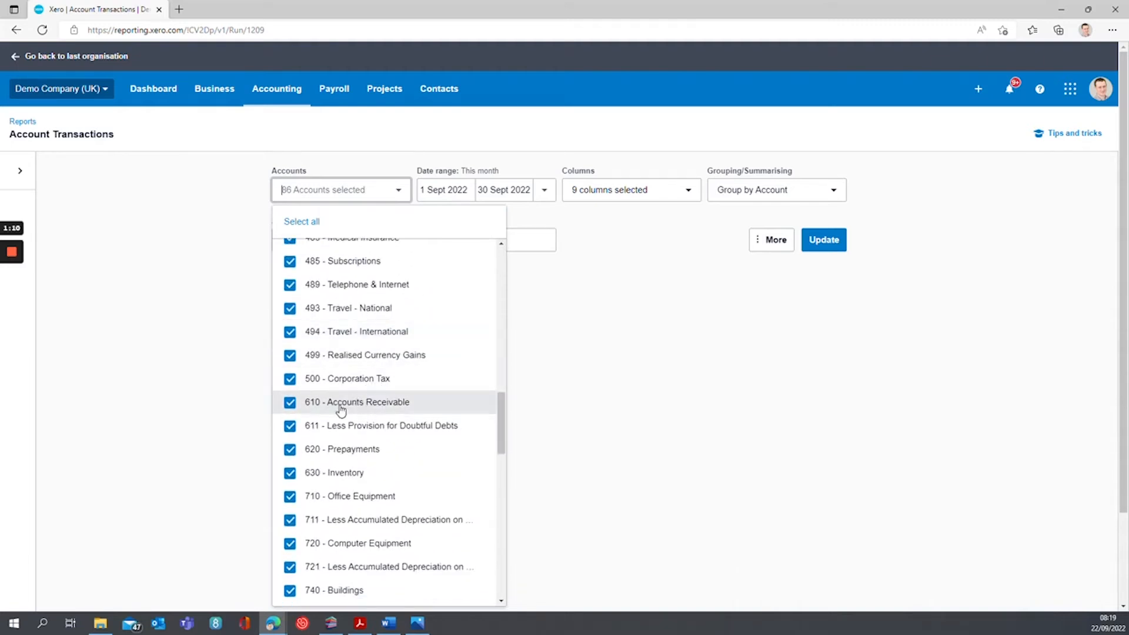
left_click(341, 408)
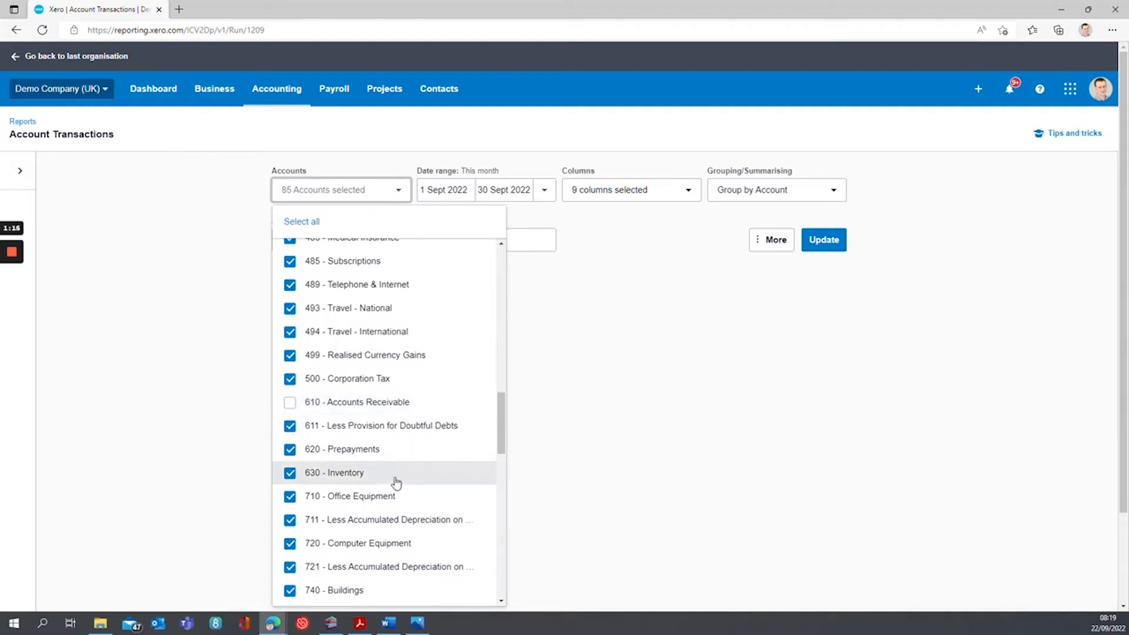
scroll(396, 478, "down", 5)
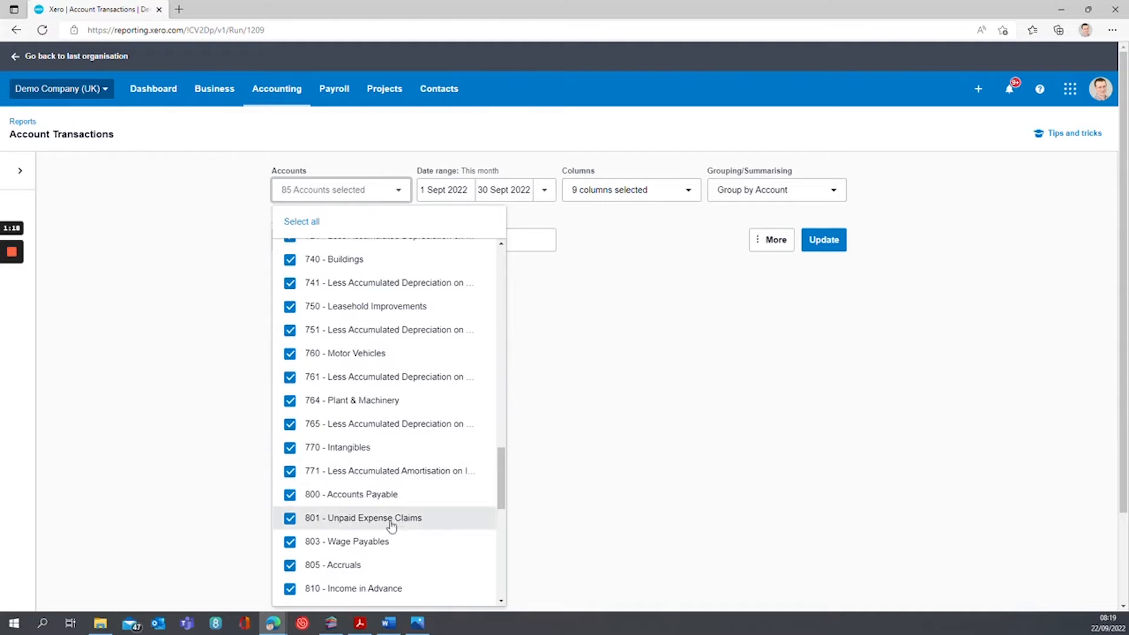
left_click(376, 494)
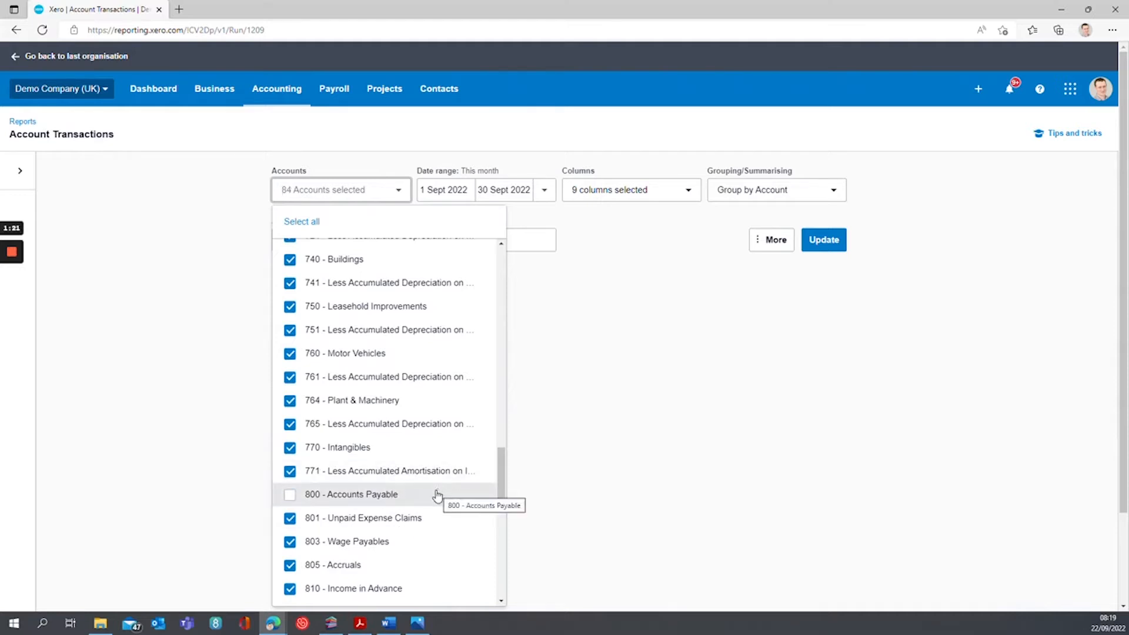
- Exclude 820 - VAT from the selected accounts and finish the account selection
scroll(435, 494, "down", 1)
scroll(421, 476, "down", 2)
scroll(420, 478, "down", 2)
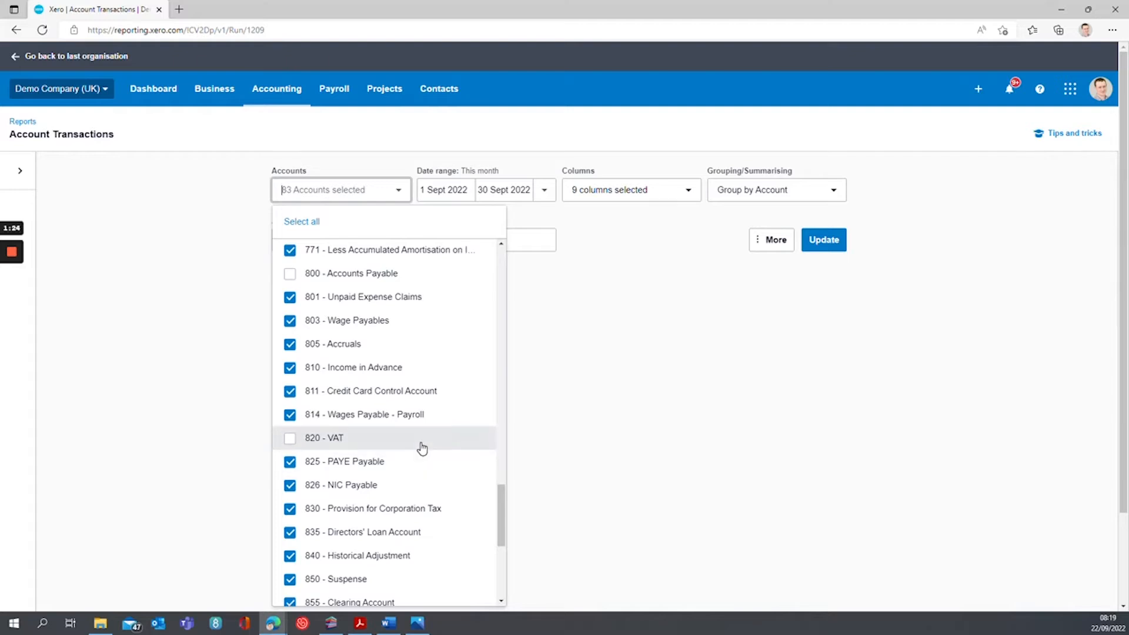
scroll(421, 448, "down", 5)
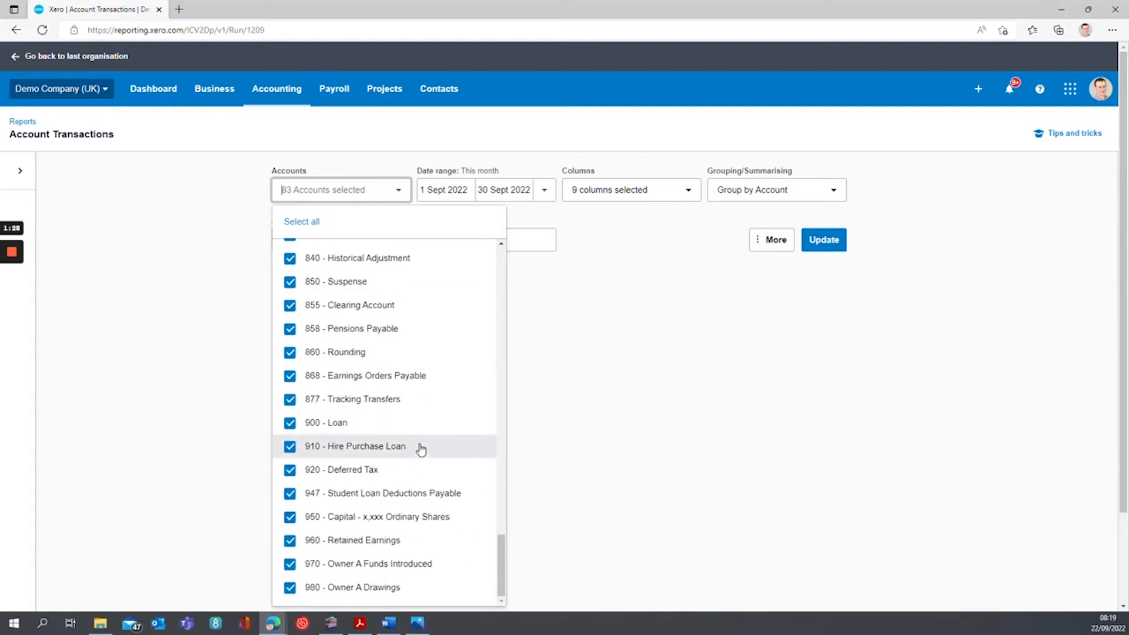
scroll(421, 450, "up", 20)
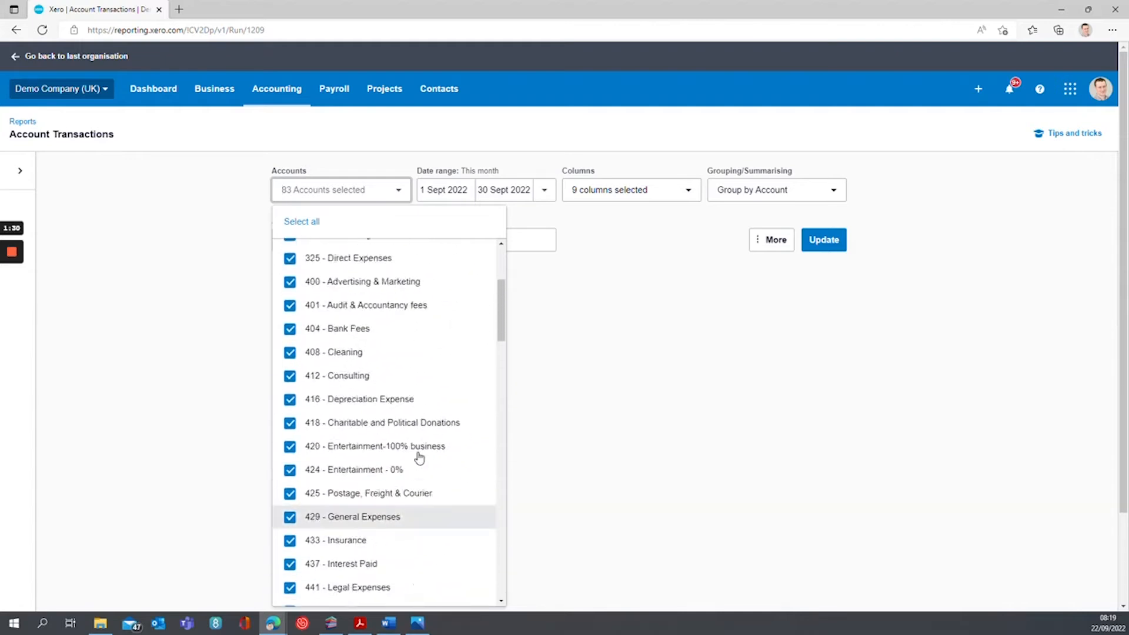
left_click(475, 219)
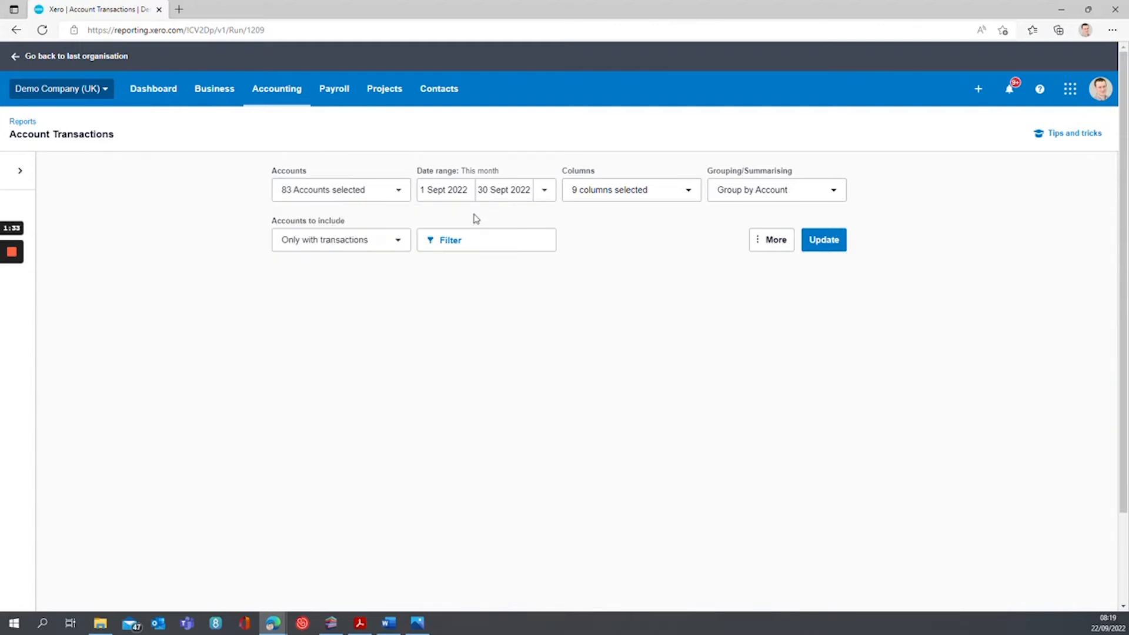
- Set the date range to last quarter, 1 Apr 2022 to 30 Jun 2022, and update the report
left_click(544, 193)
left_click(586, 332)
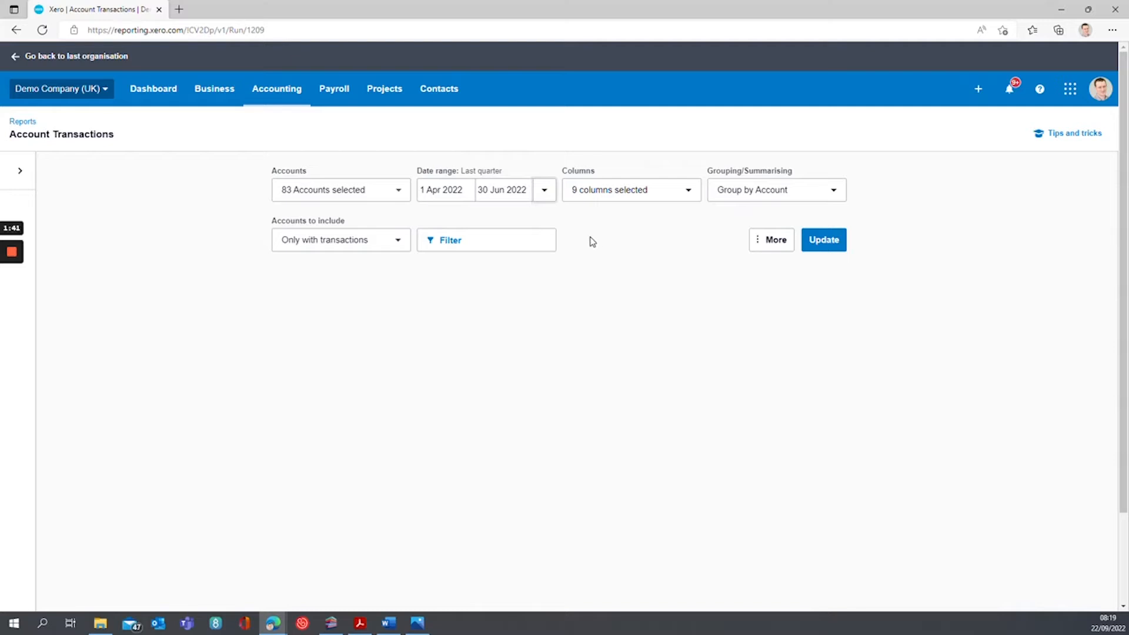
left_click(821, 241)
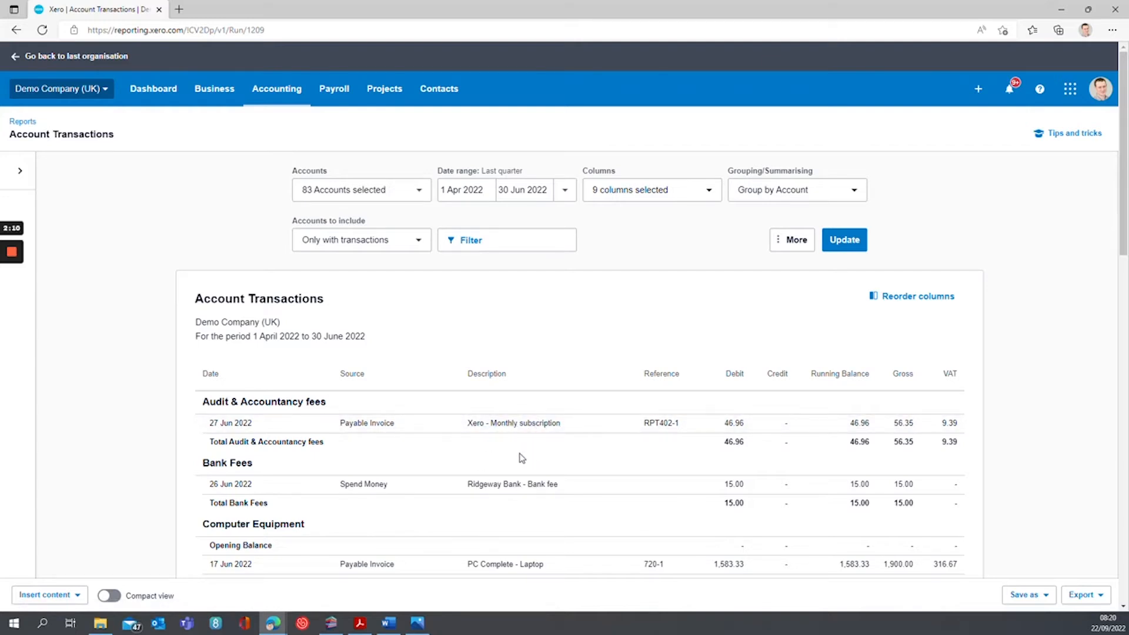
- Examine the generated transactions along with the report's available filters and column options
scroll(599, 425, "down", 1)
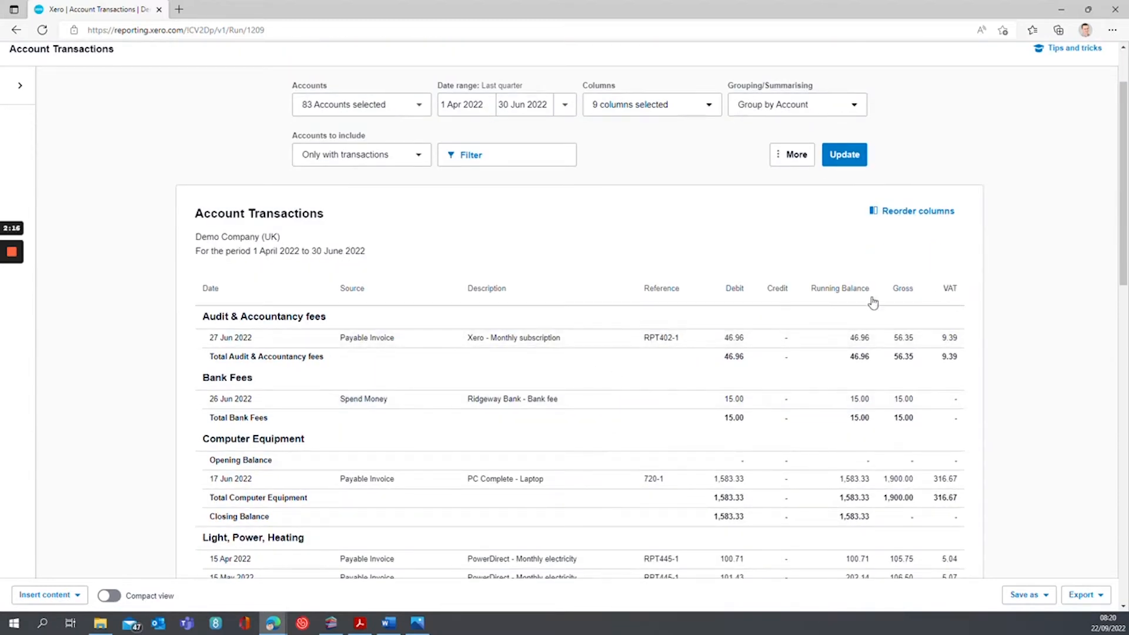
left_click(496, 165)
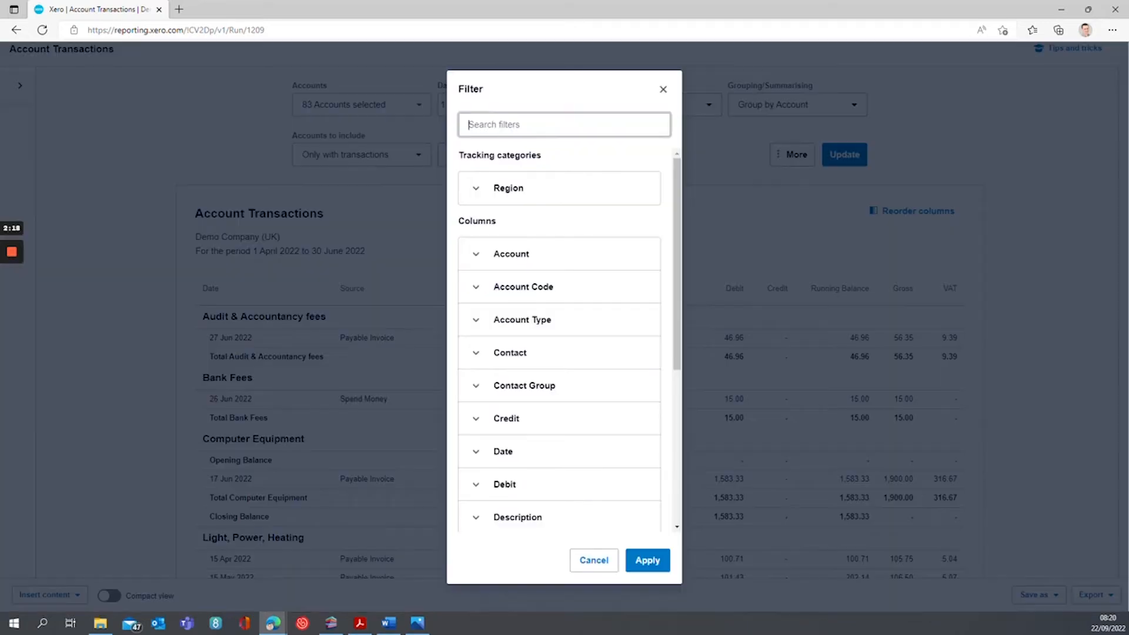
left_click(662, 89)
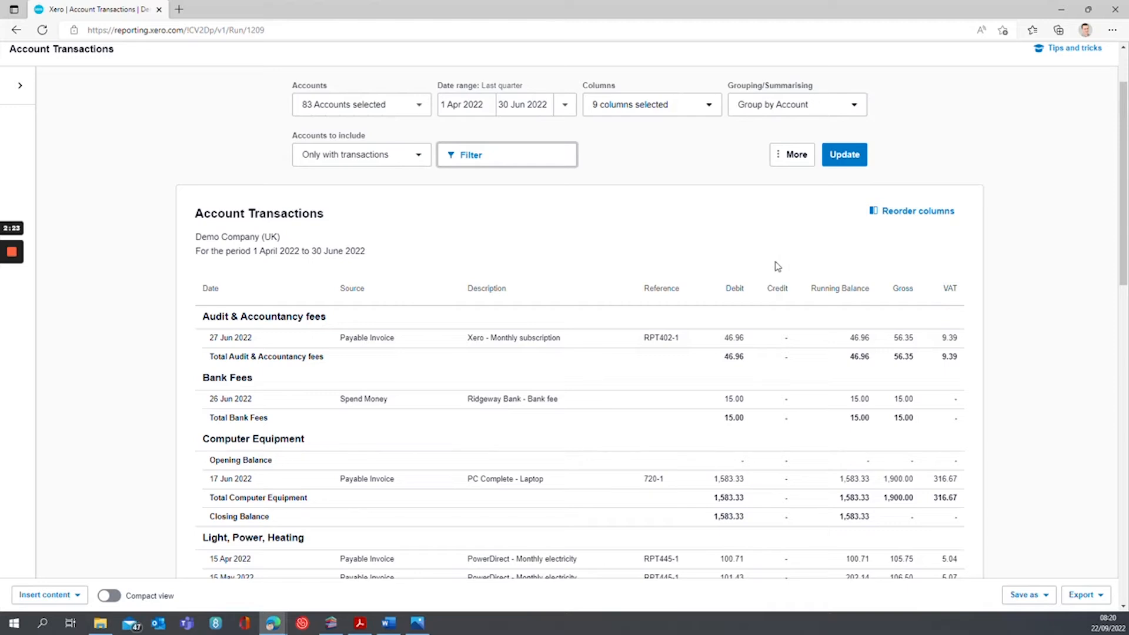
left_click(649, 107)
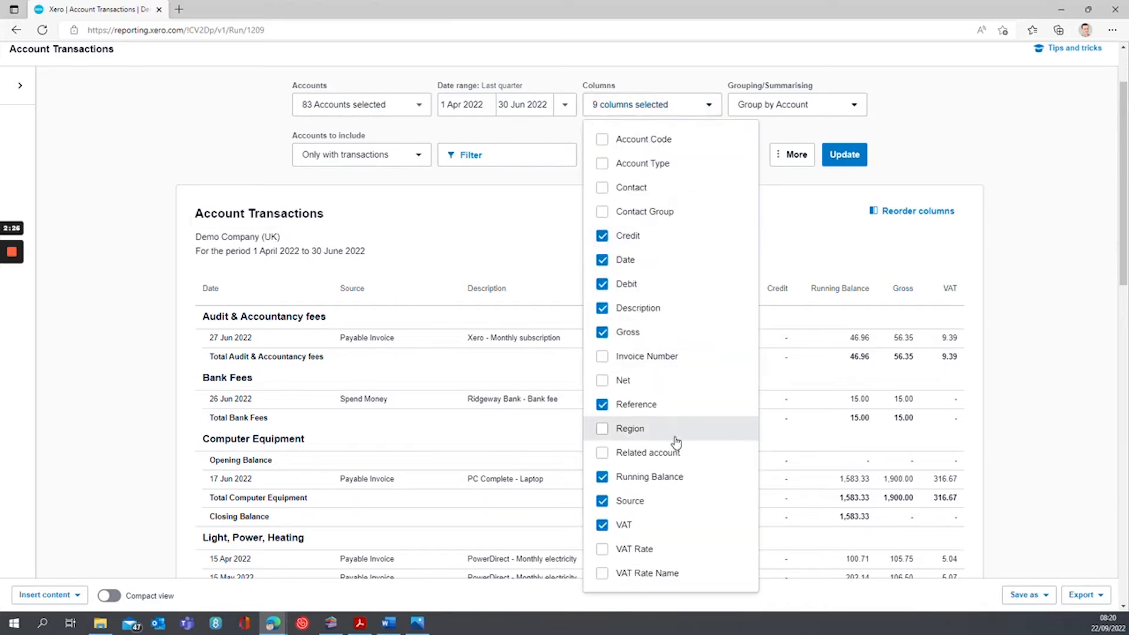
scroll(675, 440, "down", 3)
scroll(802, 73, "up", 4)
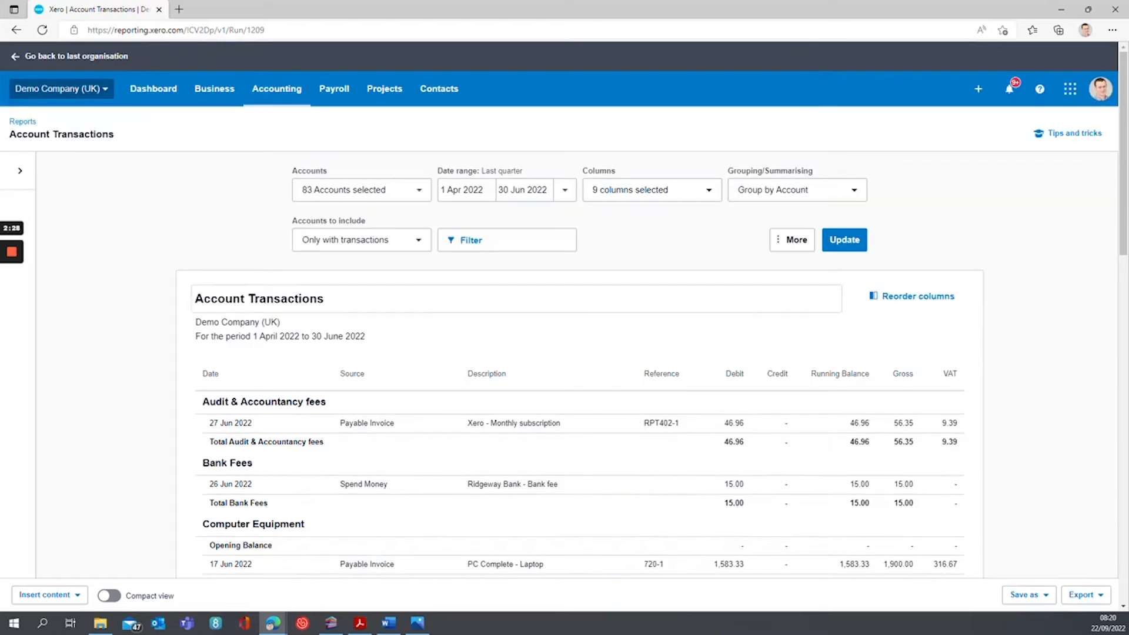
scroll(806, 335, "down", 2)
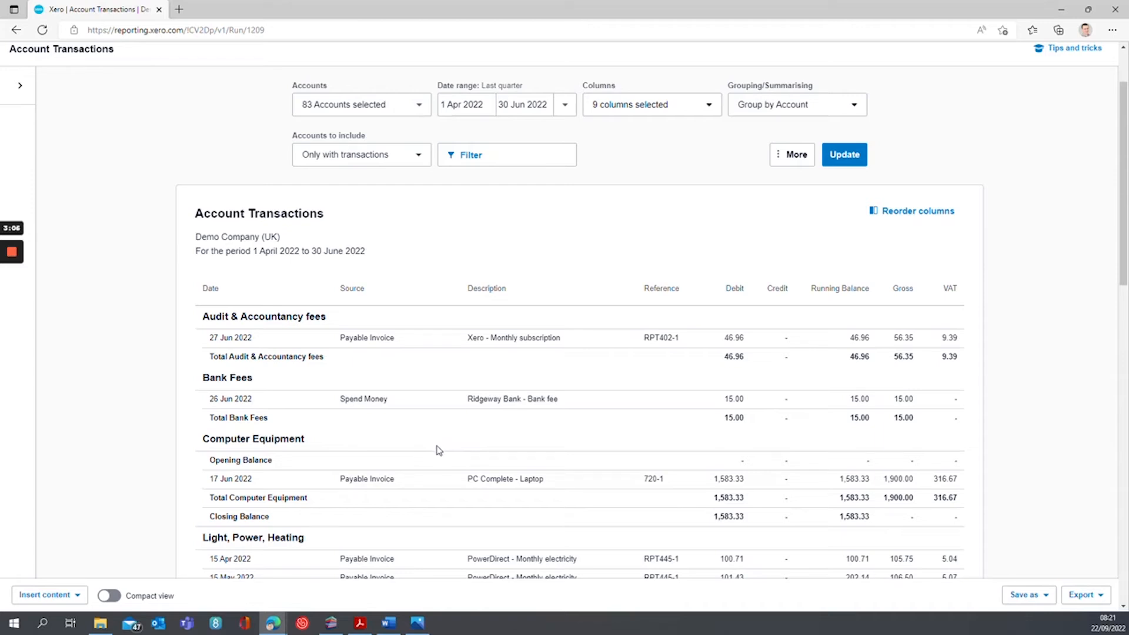
scroll(443, 454, "up", 2)
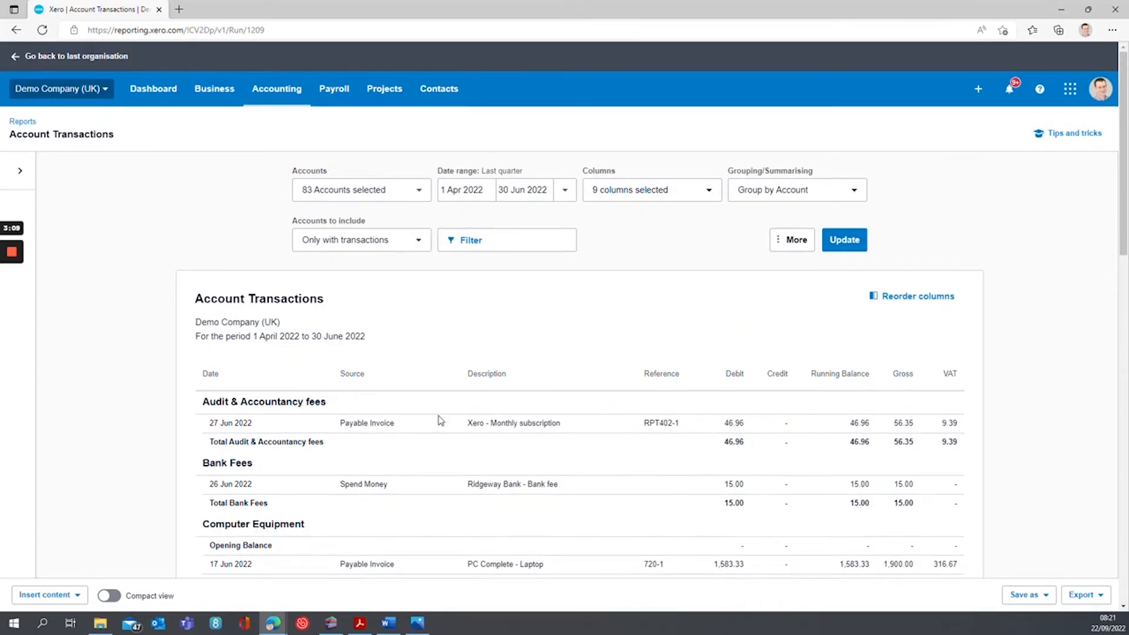
- Open the dashboard in a separate browser tab and go to the Chart of accounts there
right_click(159, 90)
left_click(197, 101)
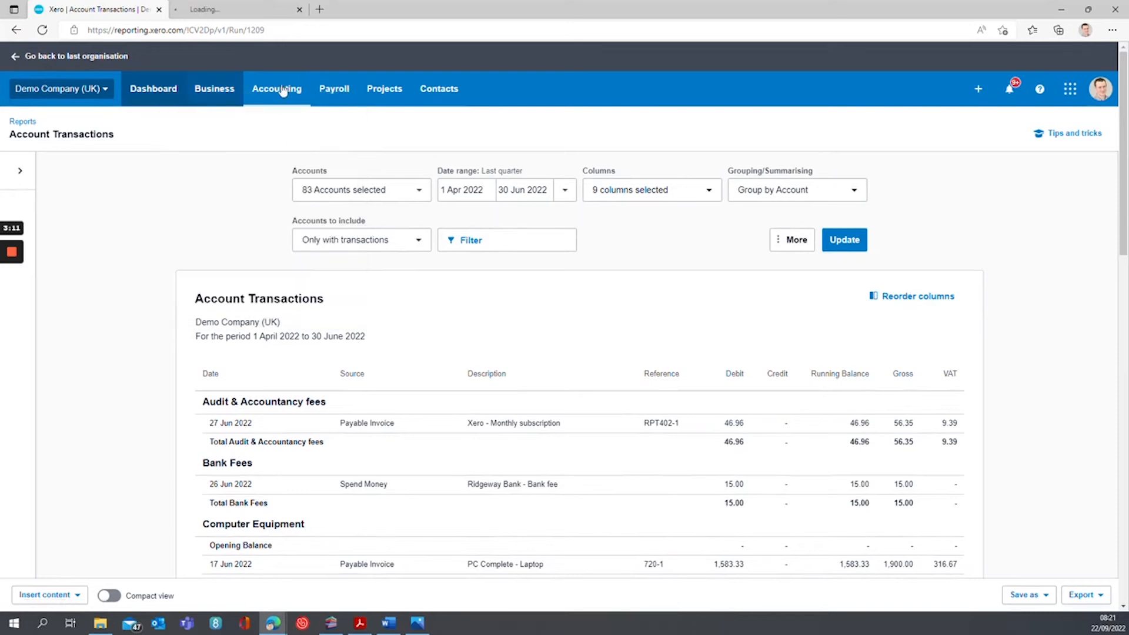
left_click(239, 9)
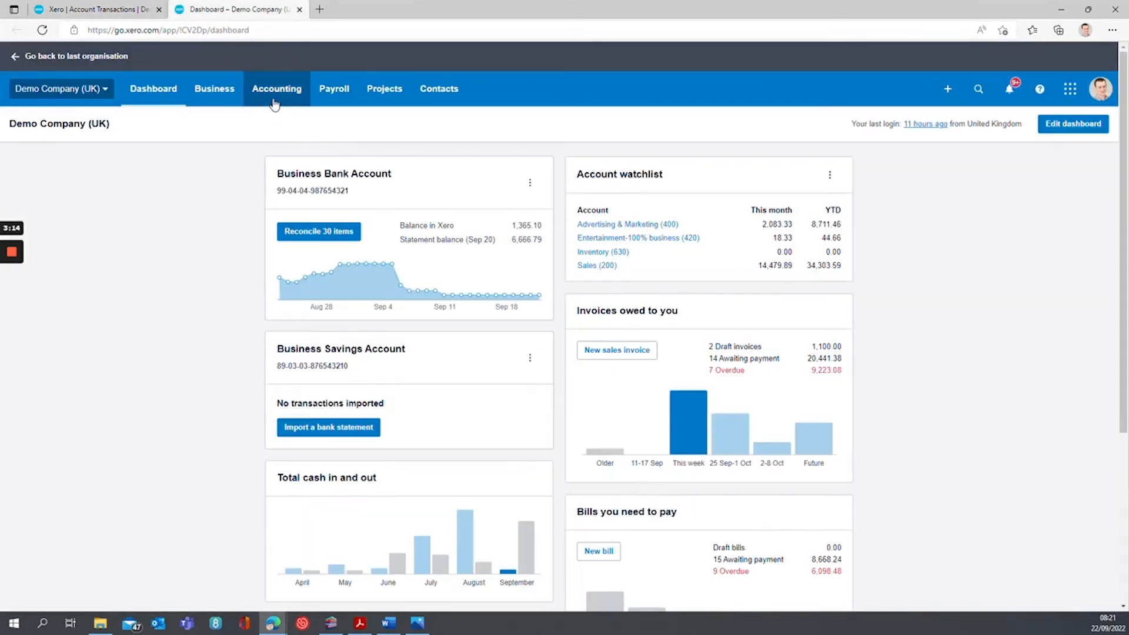
left_click(274, 103)
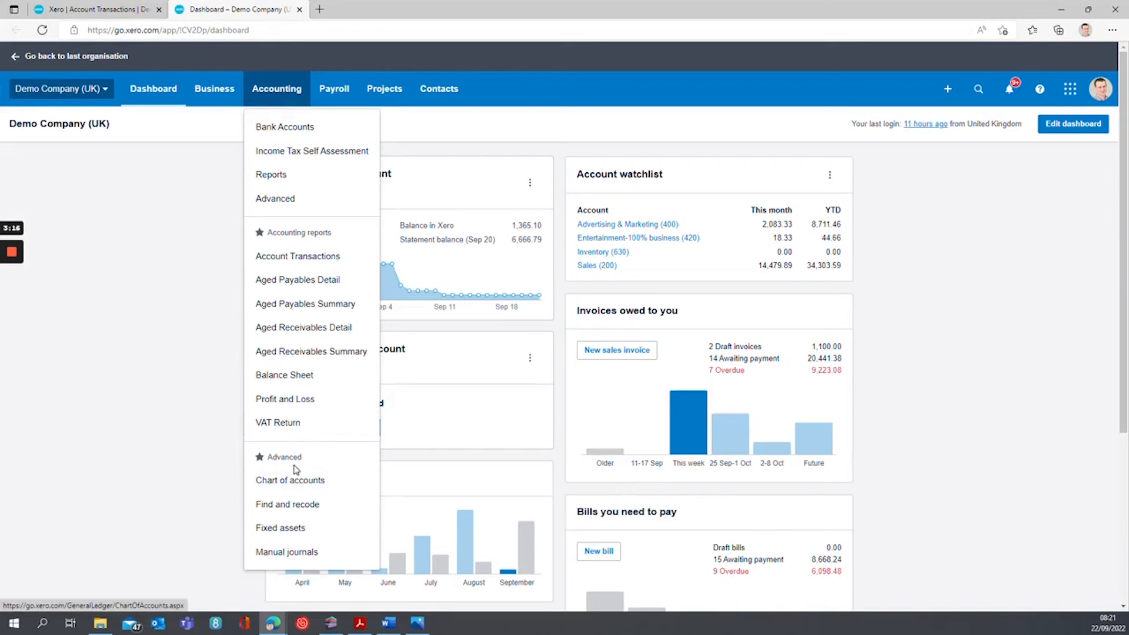
left_click(297, 486)
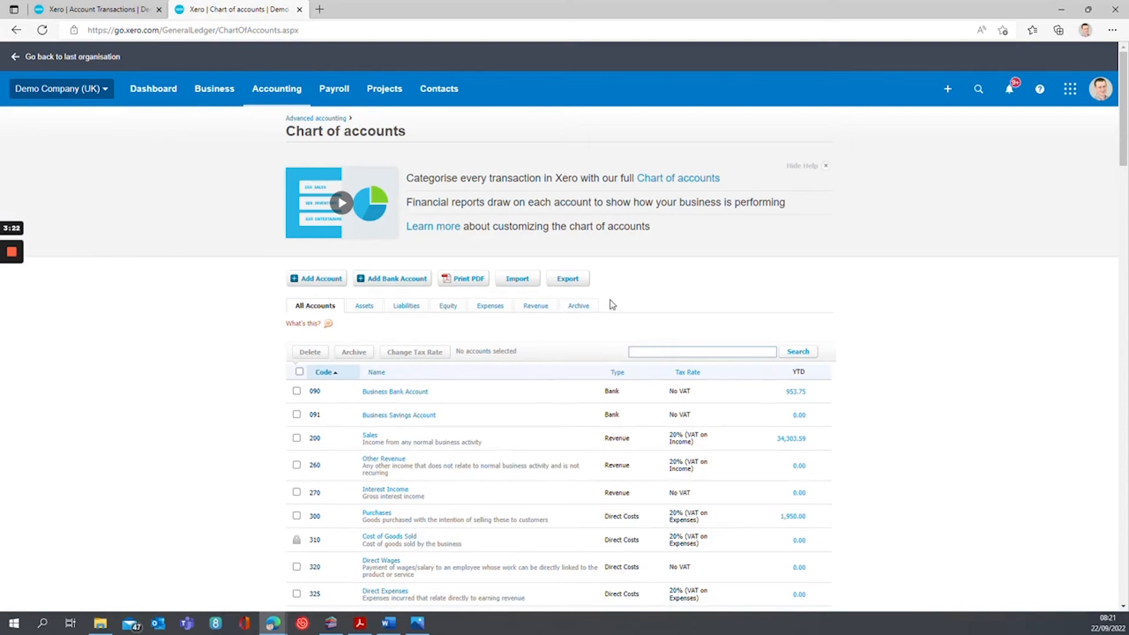
- Review the default tax rate assigned to each revenue, cost, overhead and asset account in the chart of accounts
scroll(614, 301, "down", 2)
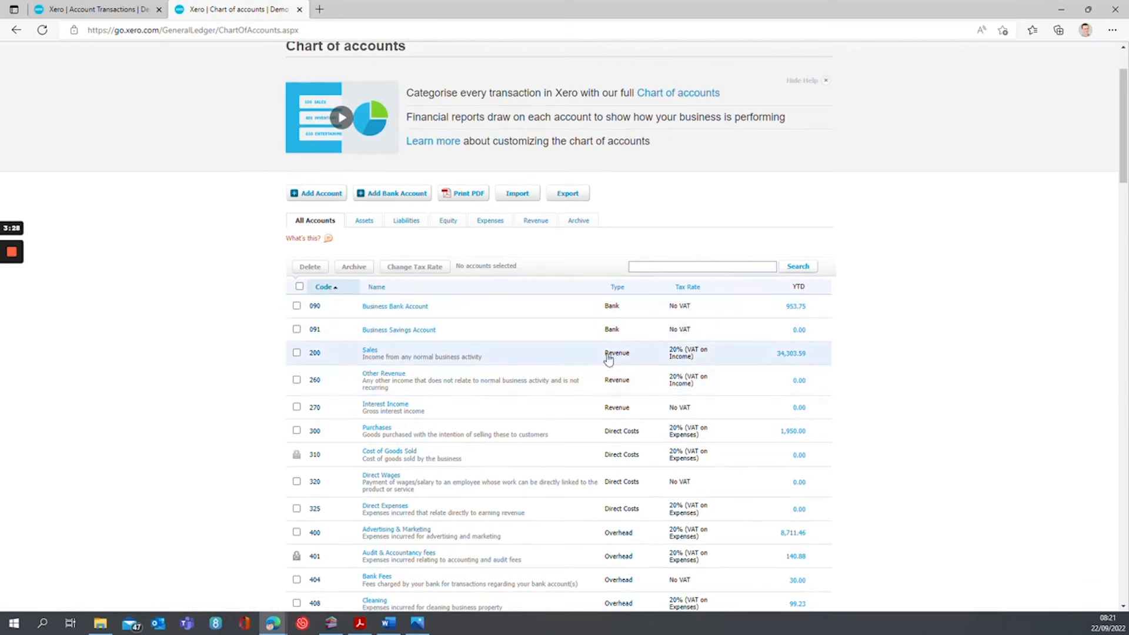
scroll(636, 403, "down", 3)
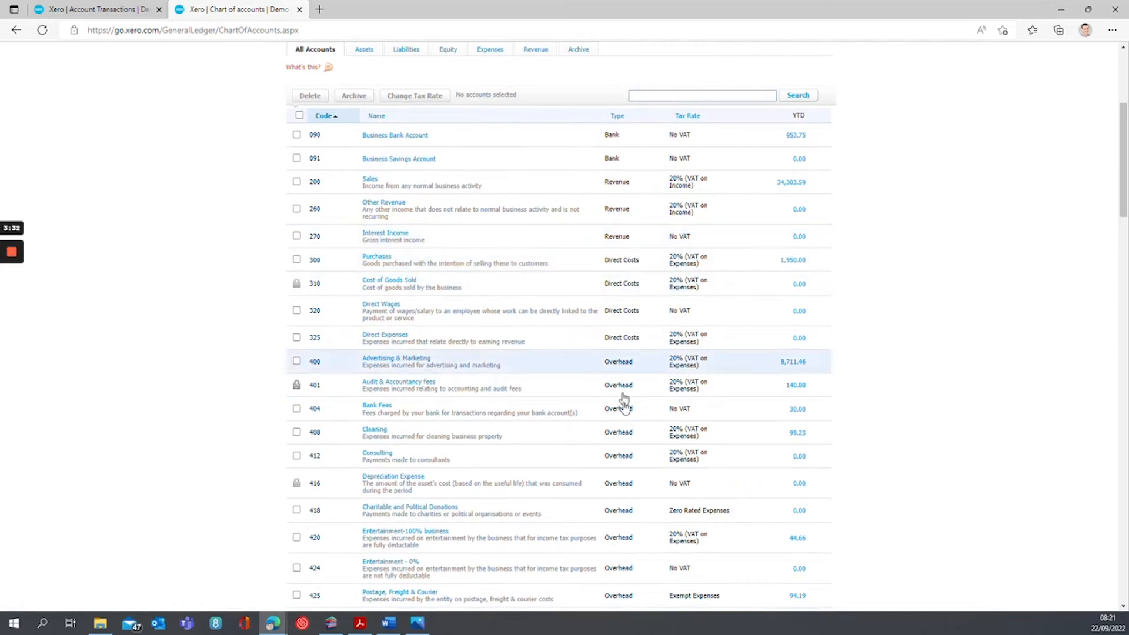
scroll(591, 369, "down", 2)
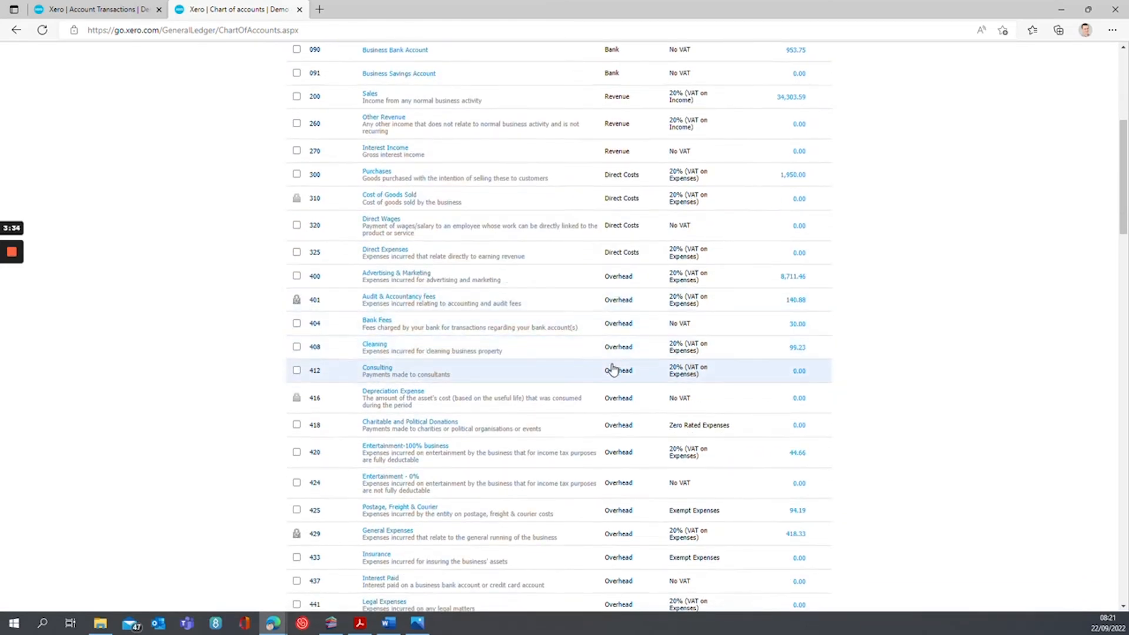
scroll(613, 369, "down", 3)
scroll(612, 369, "down", 11)
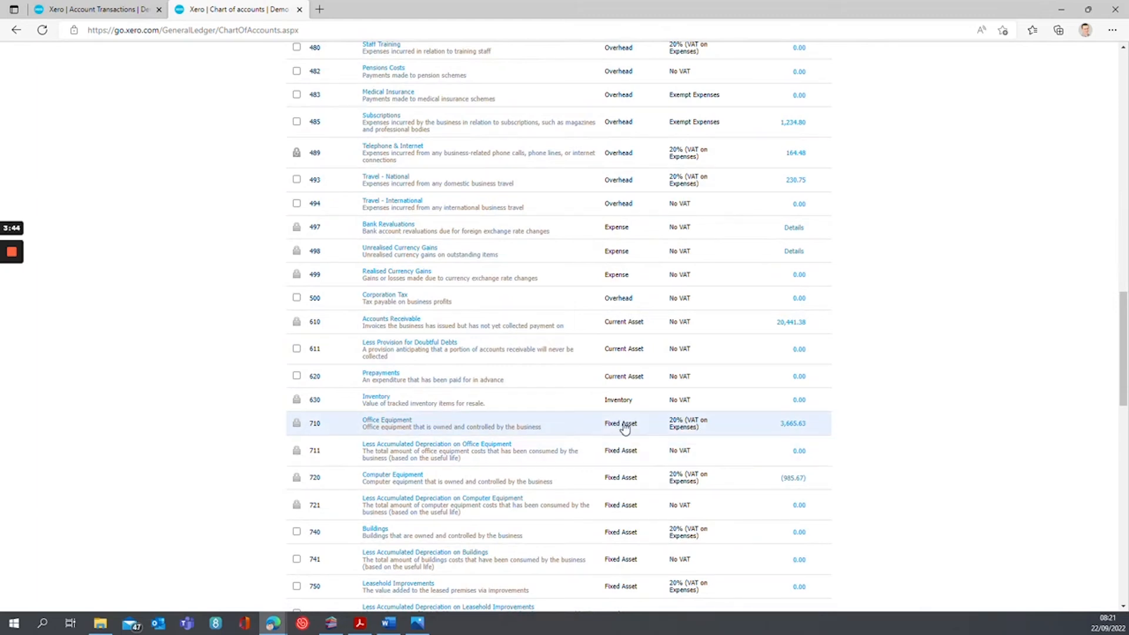
scroll(621, 429, "down", 2)
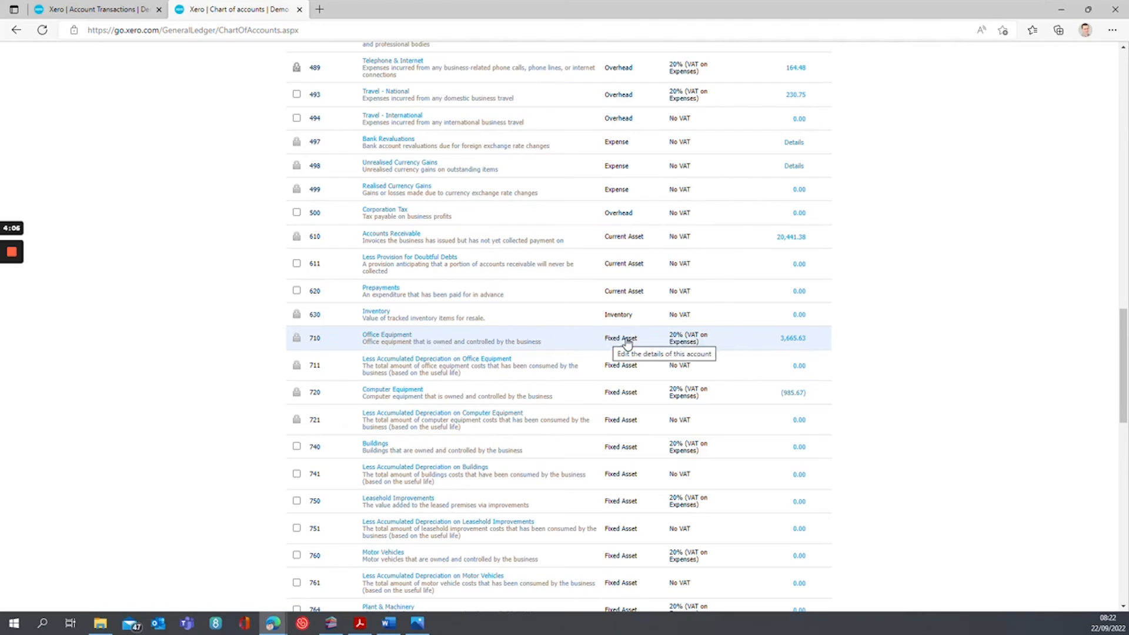
scroll(627, 344, "down", 5)
scroll(625, 343, "up", 14)
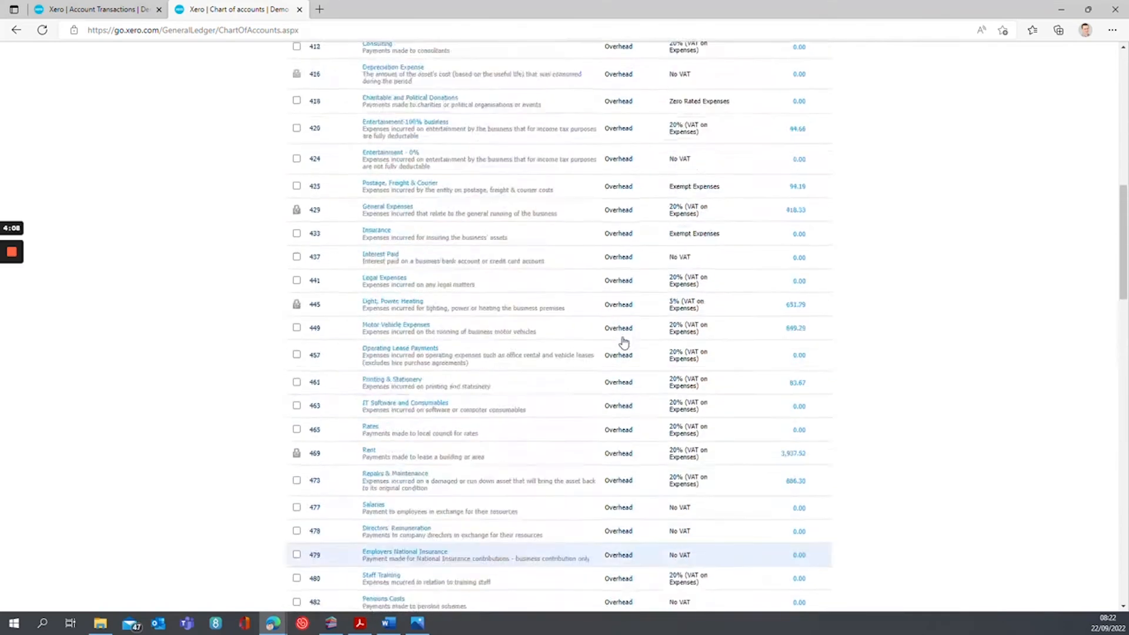
scroll(624, 344, "up", 10)
scroll(549, 378, "down", 3)
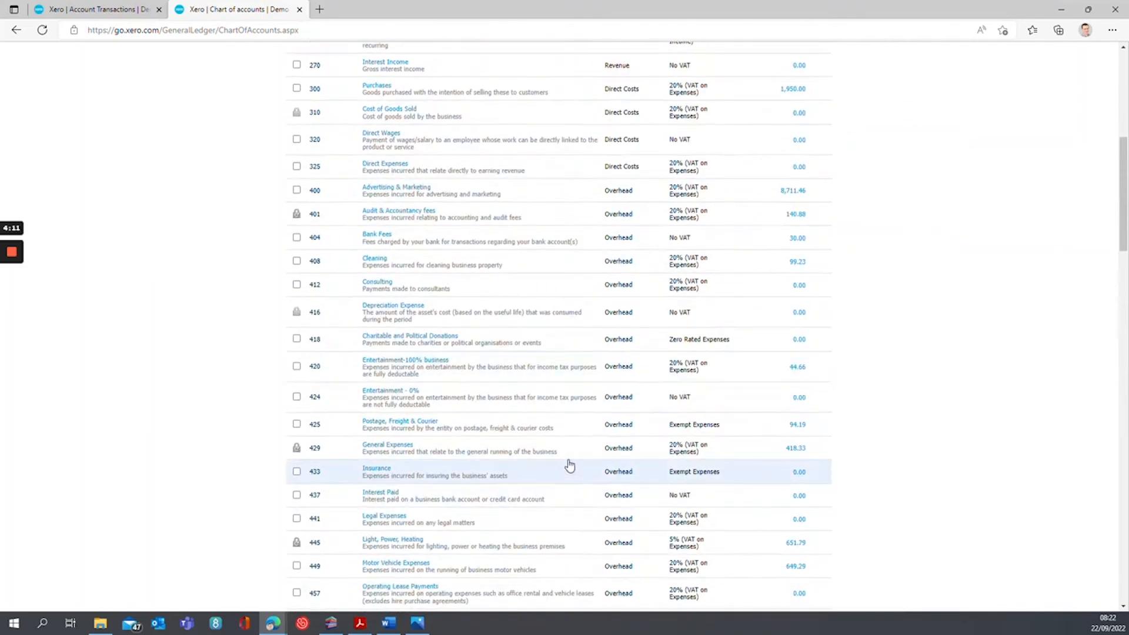
- Return to the Account Transactions report and examine the VAT amounts of the transactions under each account through to the report total
left_click(117, 12)
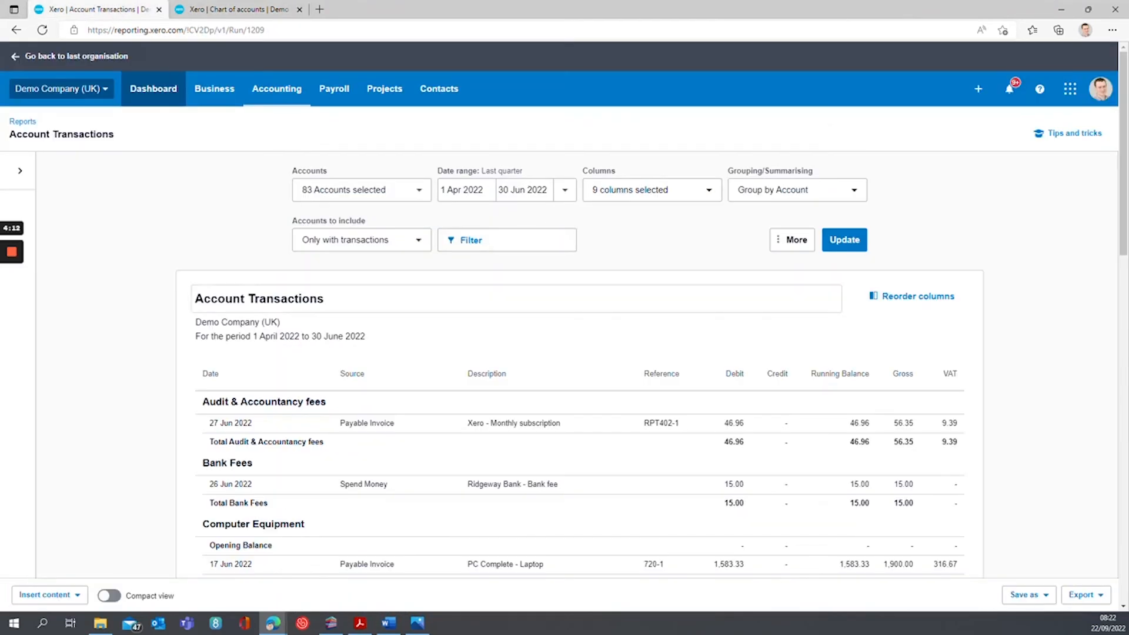
scroll(512, 327, "down", 4)
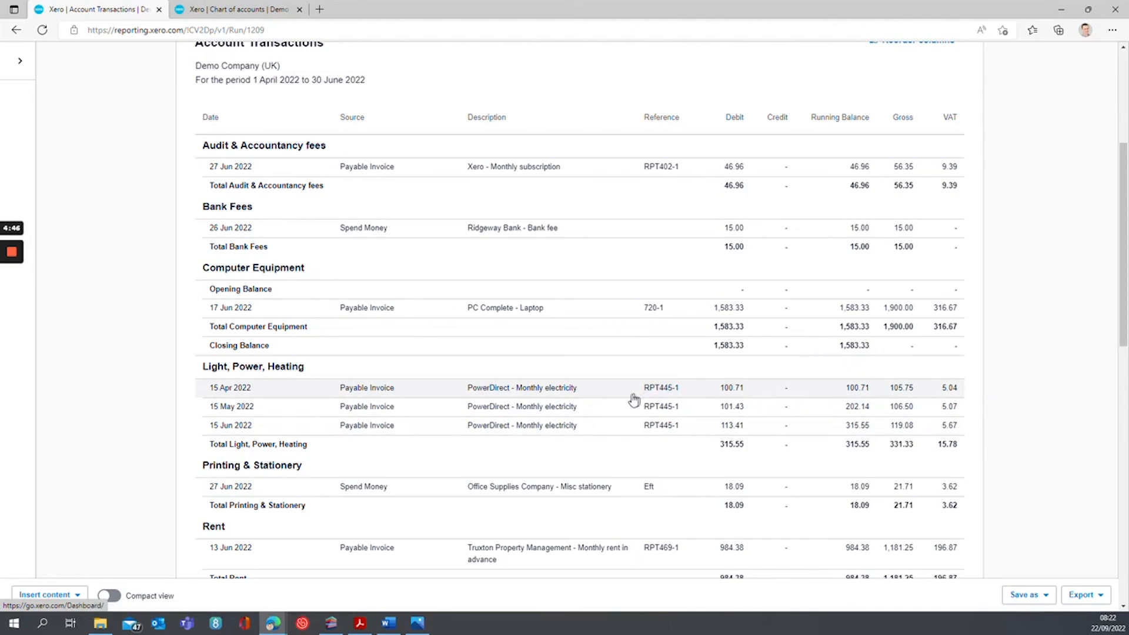
scroll(521, 288, "down", 15)
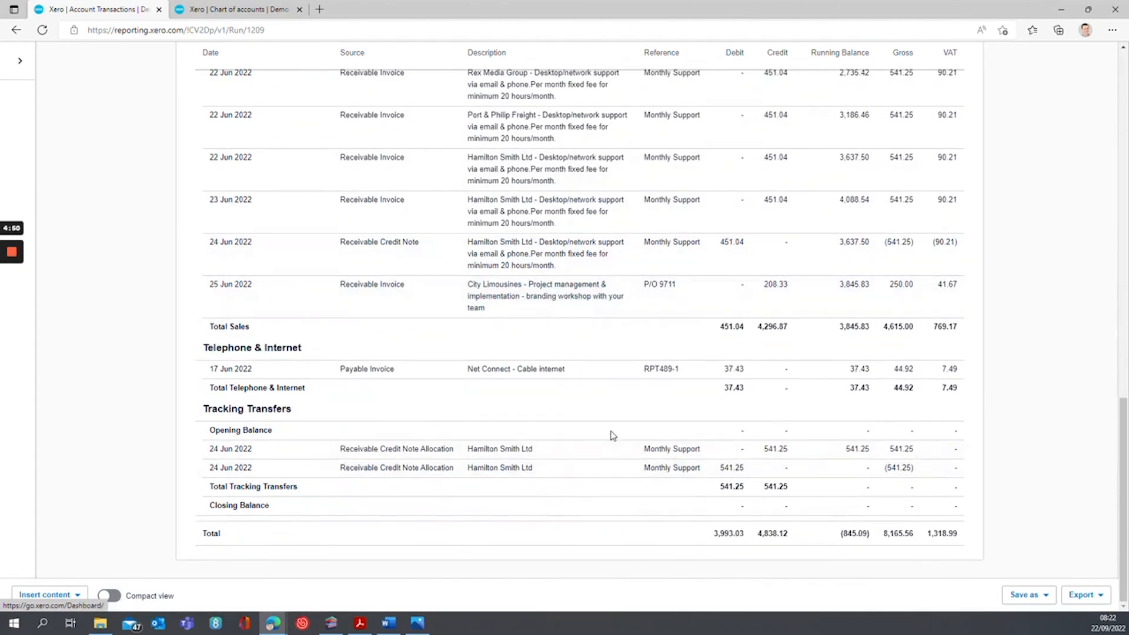
scroll(609, 432, "up", 15)
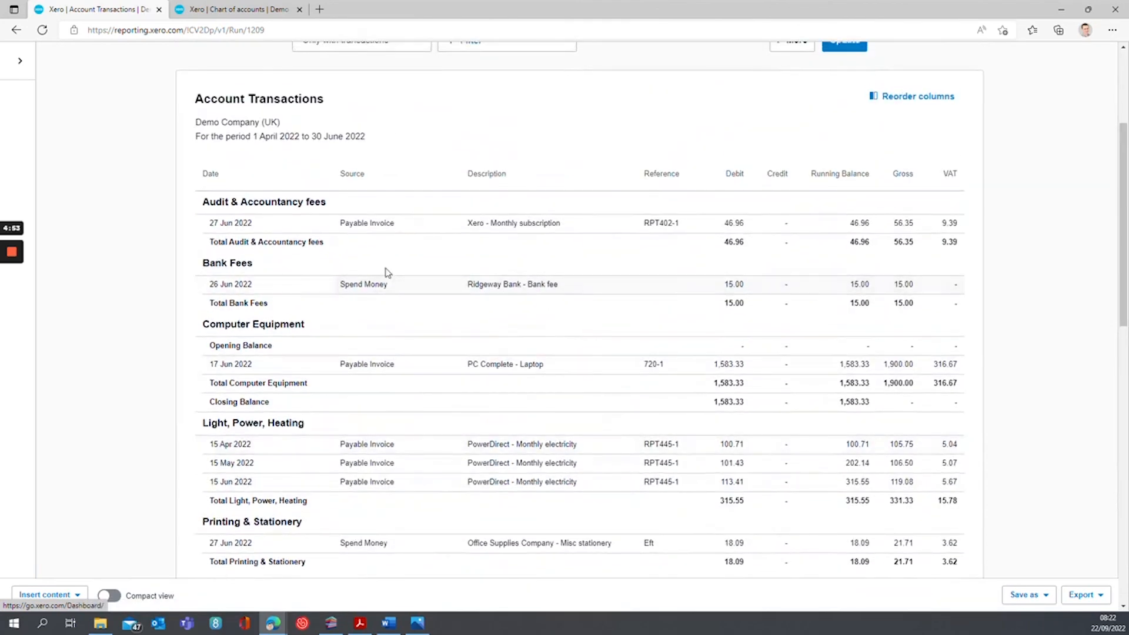